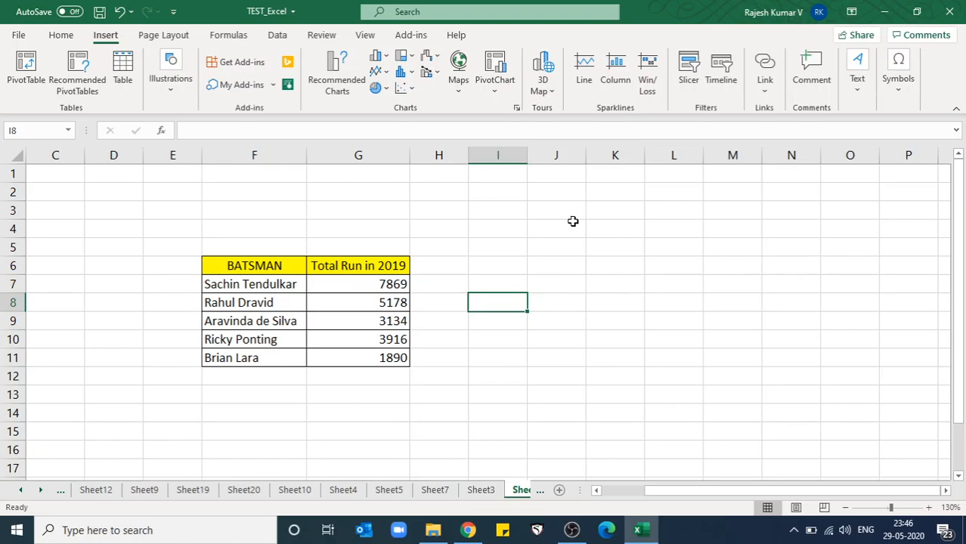
Insert an empty 2-D pie chart from a blank cell and place it beside the batsman table.
{"action": "left_click", "coordinate": [286, 286]}
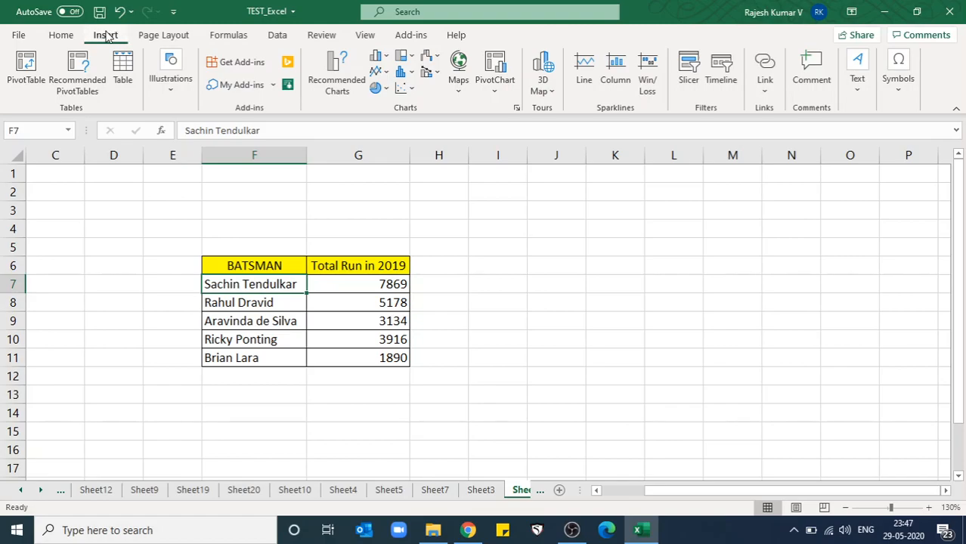
{"action": "left_click", "coordinate": [385, 89]}
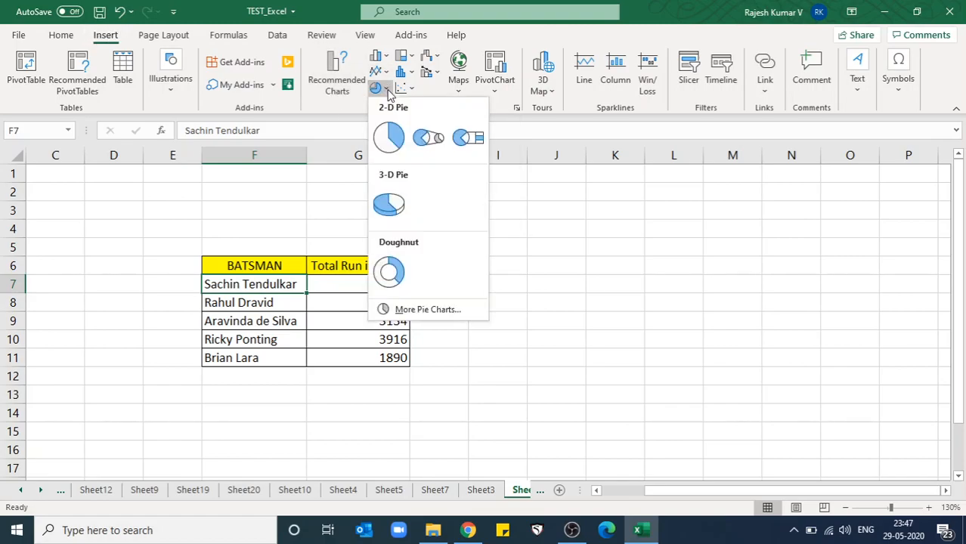
{"action": "left_click", "coordinate": [585, 326]}
{"action": "left_click", "coordinate": [585, 327]}
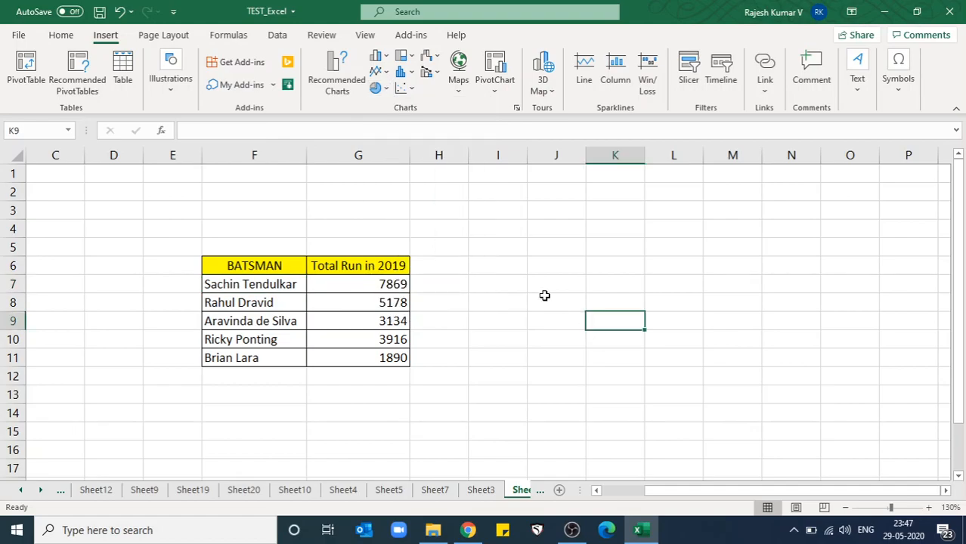
{"action": "left_click", "coordinate": [385, 90]}
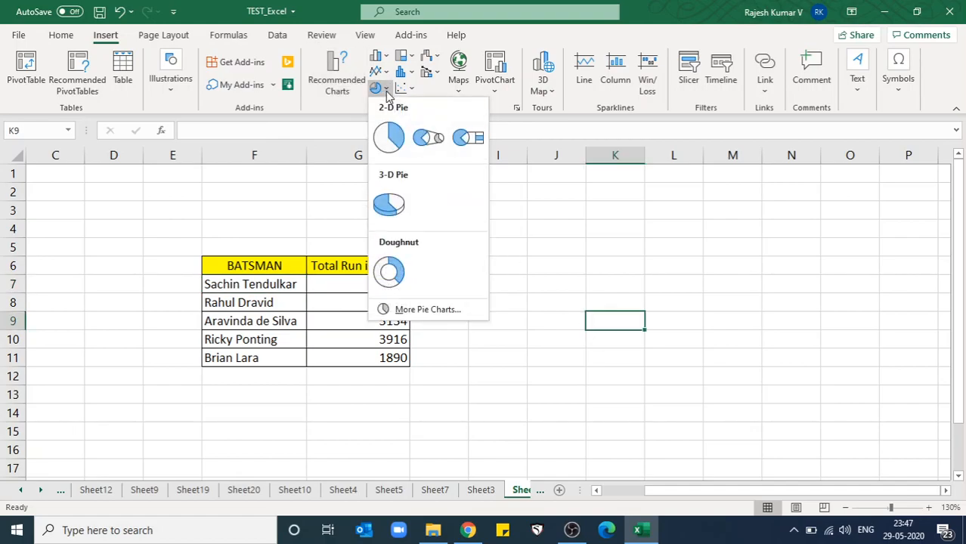
{"action": "left_click", "coordinate": [389, 136]}
{"action": "left_click_drag", "start_coordinate": [614, 325], "coordinate": [787, 314]}
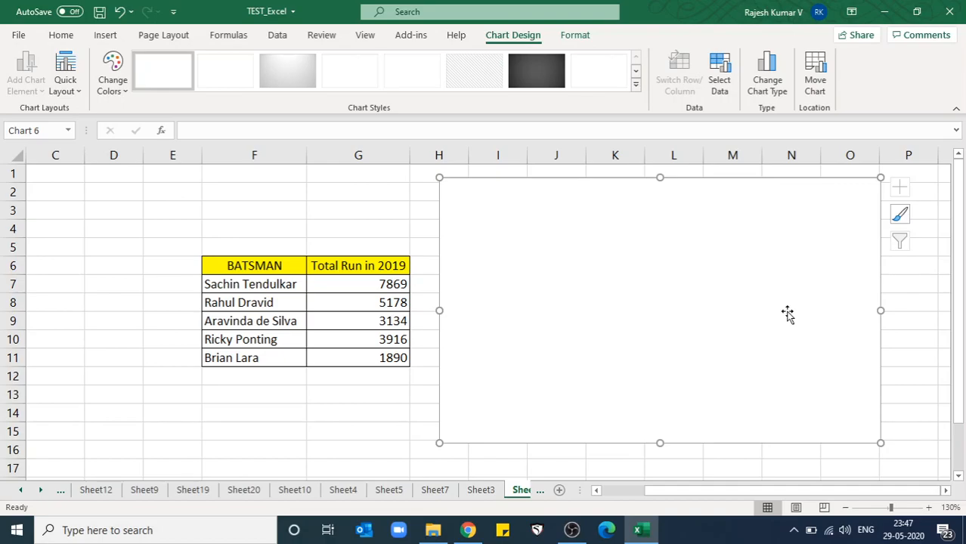
Set the pie chart's data range to the run totals in cells G7:G11.
{"action": "right_click", "coordinate": [634, 265]}
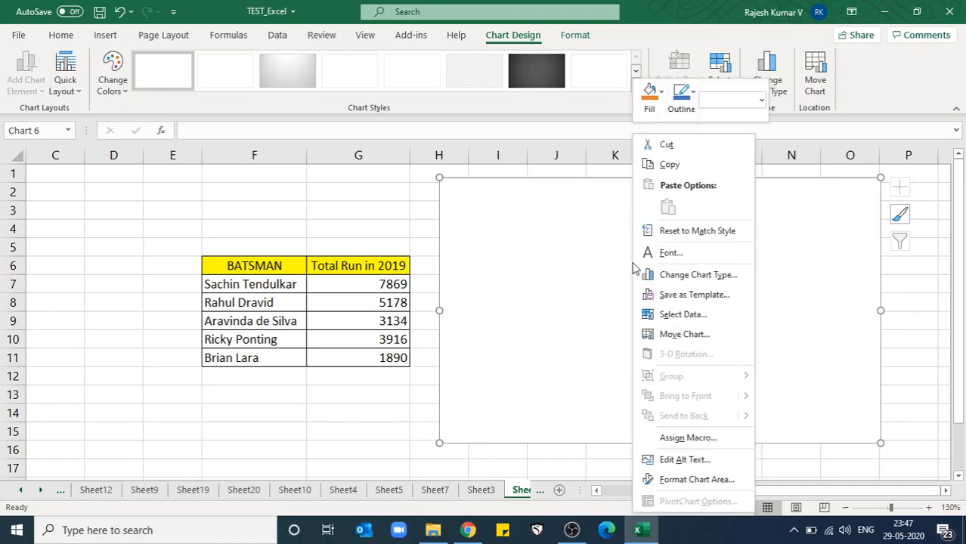
{"action": "left_click", "coordinate": [690, 315]}
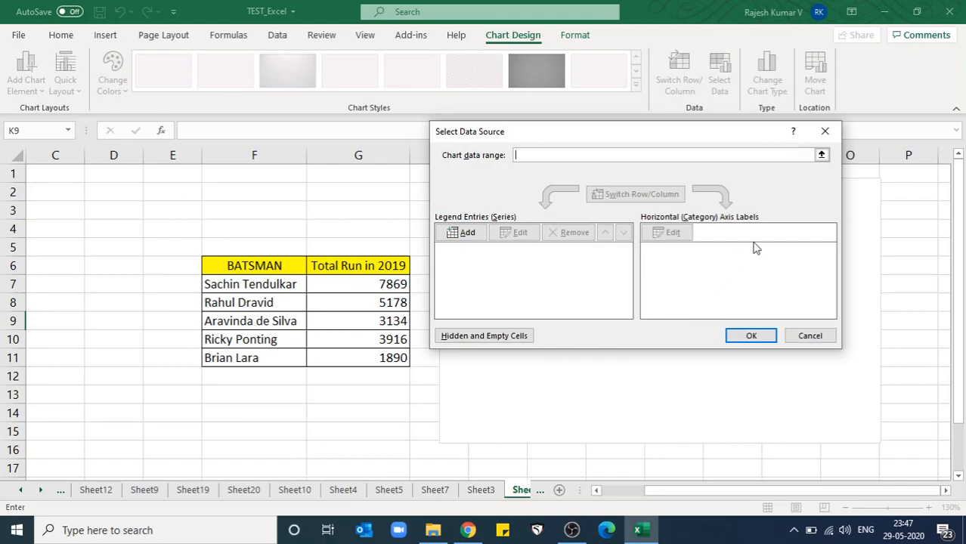
{"action": "left_click", "coordinate": [821, 155]}
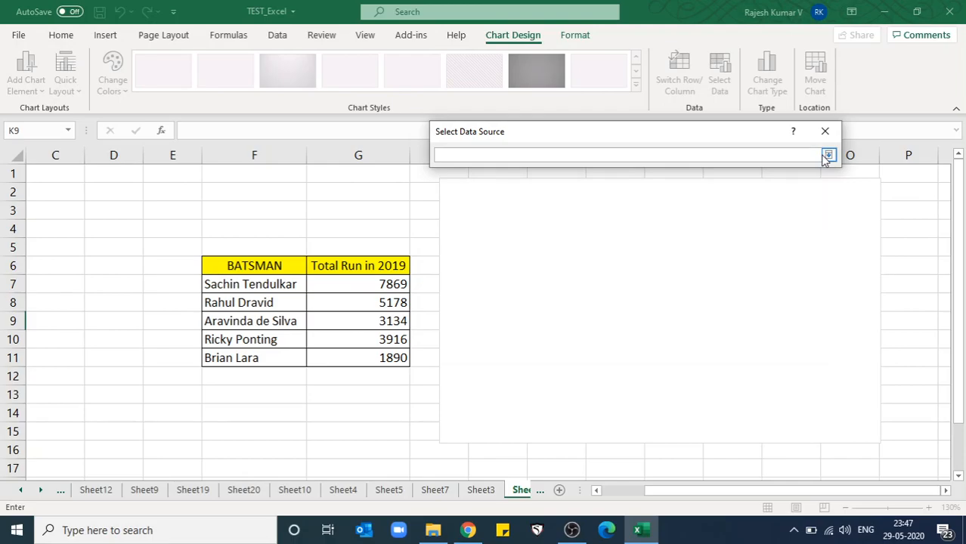
{"action": "left_click_drag", "start_coordinate": [364, 279], "coordinate": [371, 356]}
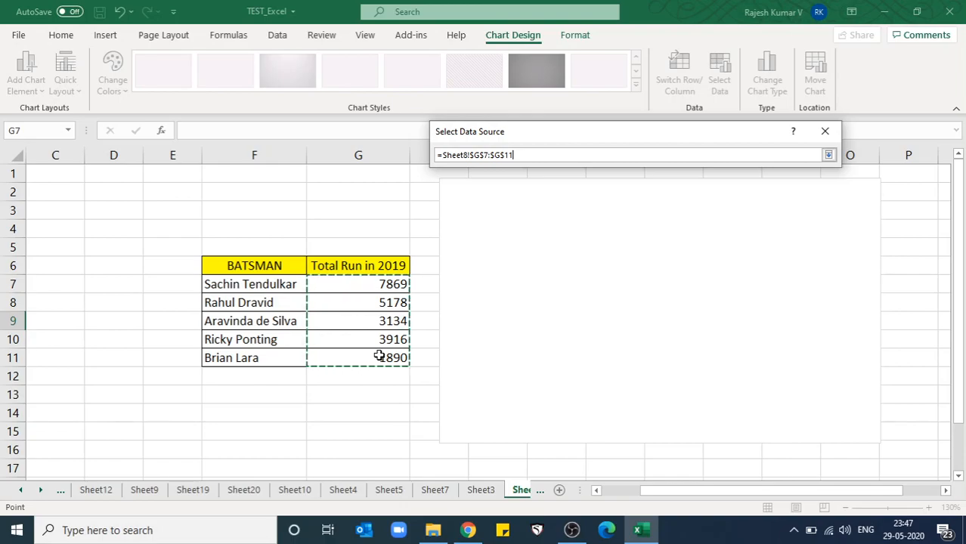
{"action": "left_click", "coordinate": [828, 155]}
{"action": "left_click_drag", "start_coordinate": [738, 136], "coordinate": [375, 145]}
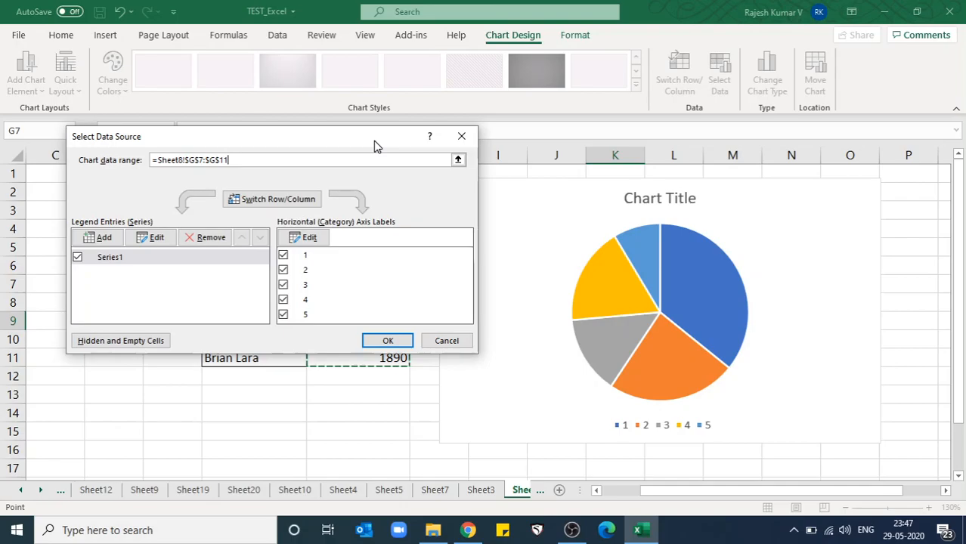
{"action": "left_click_drag", "start_coordinate": [374, 140], "coordinate": [381, 139]}
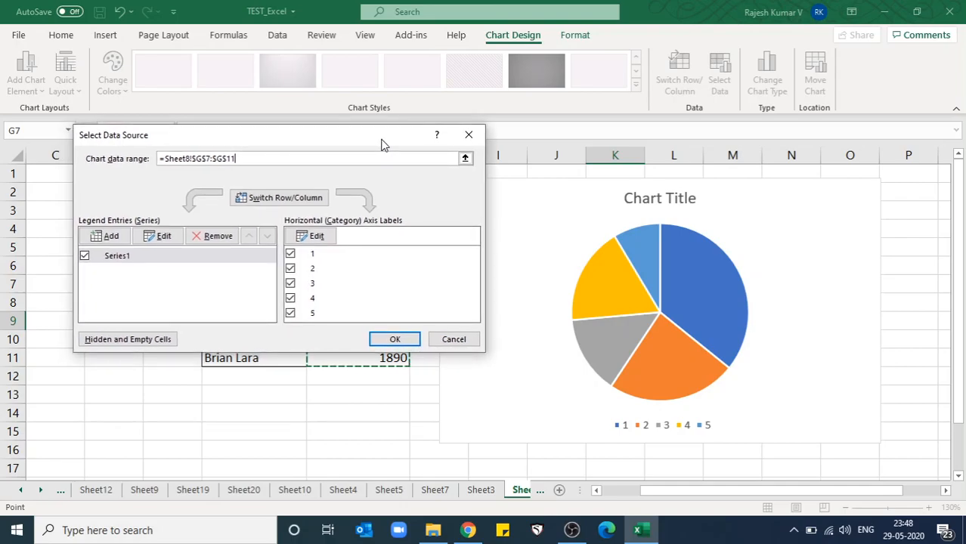
Name the pie chart's data series BATSMAN.
{"action": "left_click", "coordinate": [168, 259]}
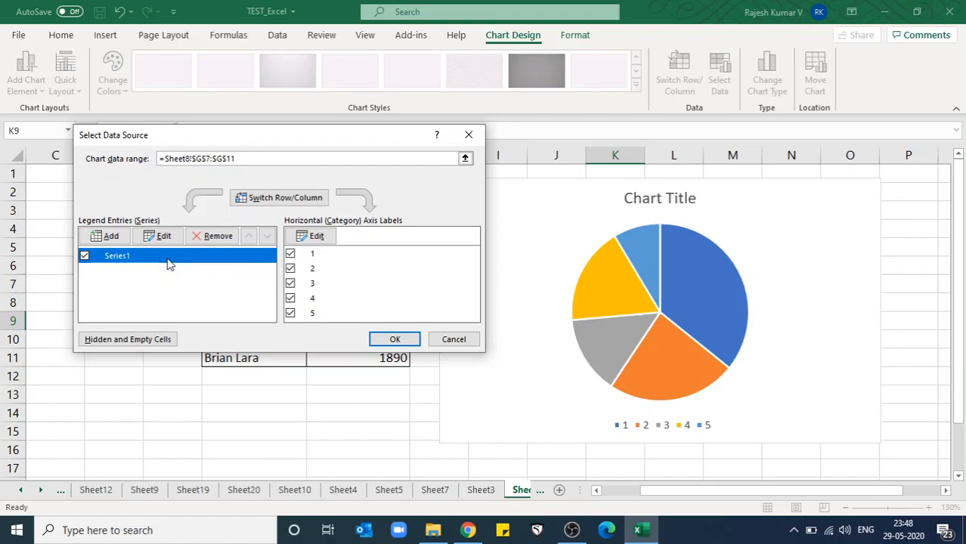
{"action": "left_click", "coordinate": [158, 236]}
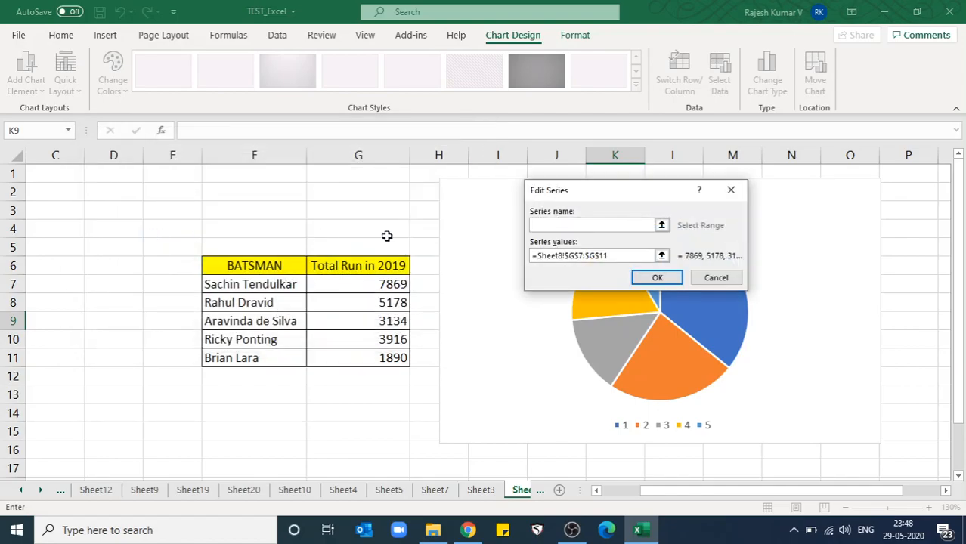
{"action": "type", "text": "BATSNAB"}
{"action": "key", "text": "BackSpace"}
{"action": "key", "text": "BackSpace"}
{"action": "key", "text": "BackSpace"}
{"action": "type", "text": "MAN"}
{"action": "left_click", "coordinate": [657, 278]}
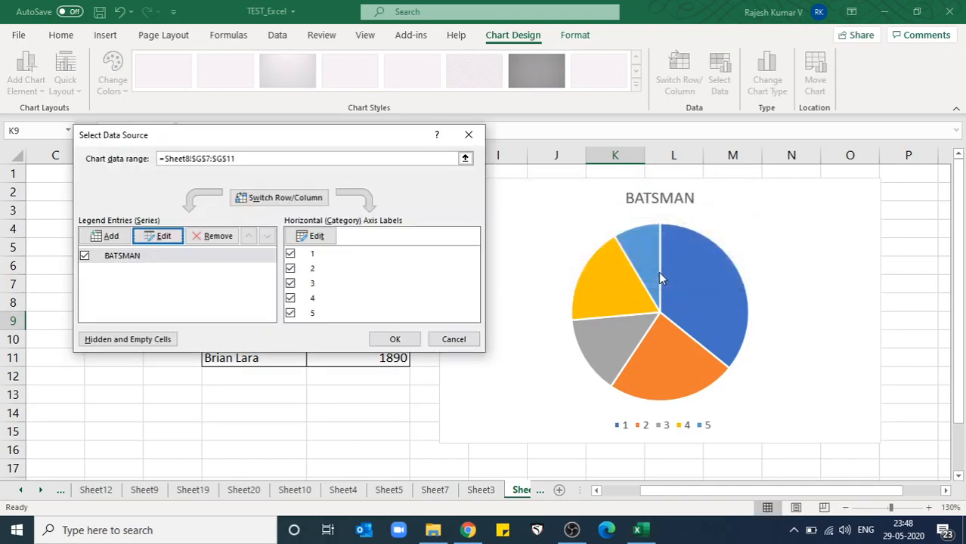
Link the series name to the "Total Run in 2019" header in cell G6.
{"action": "left_click_drag", "start_coordinate": [357, 140], "coordinate": [697, 197]}
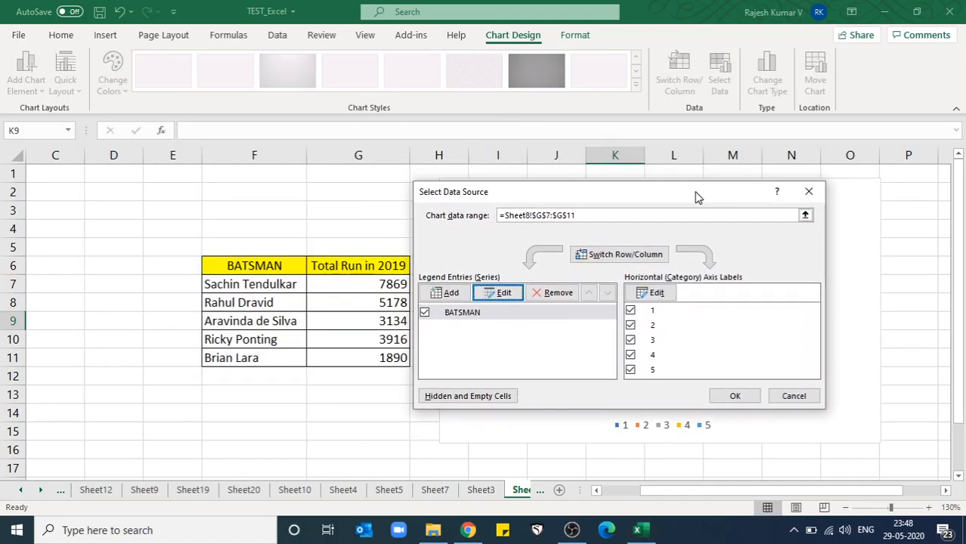
{"action": "left_click", "coordinate": [479, 313]}
{"action": "left_click", "coordinate": [492, 299]}
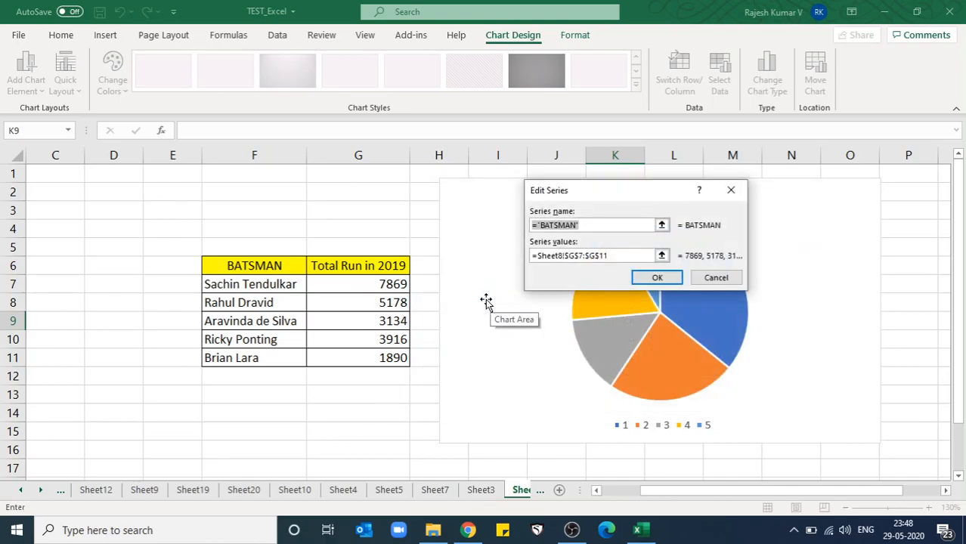
{"action": "left_click", "coordinate": [368, 269]}
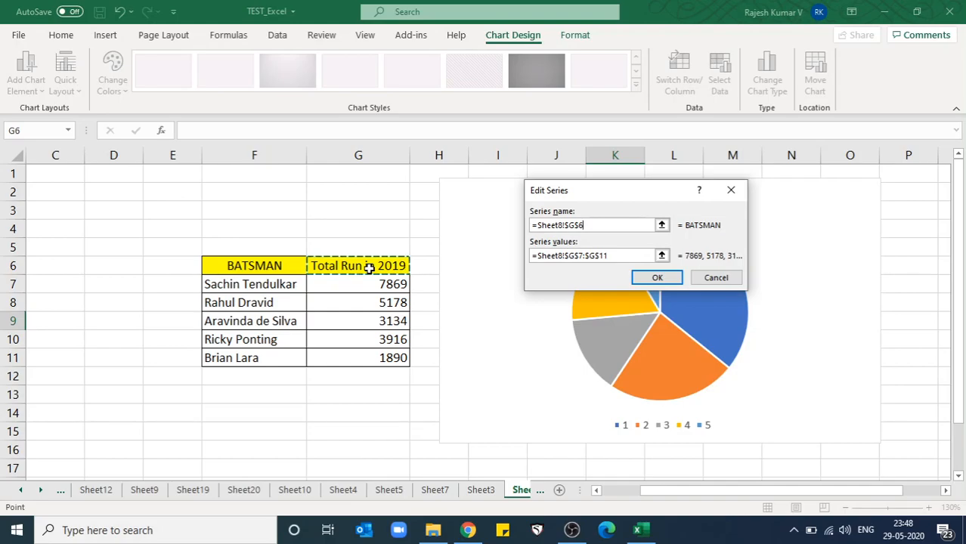
{"action": "left_click", "coordinate": [644, 279]}
{"action": "left_click_drag", "start_coordinate": [648, 204], "coordinate": [303, 233]}
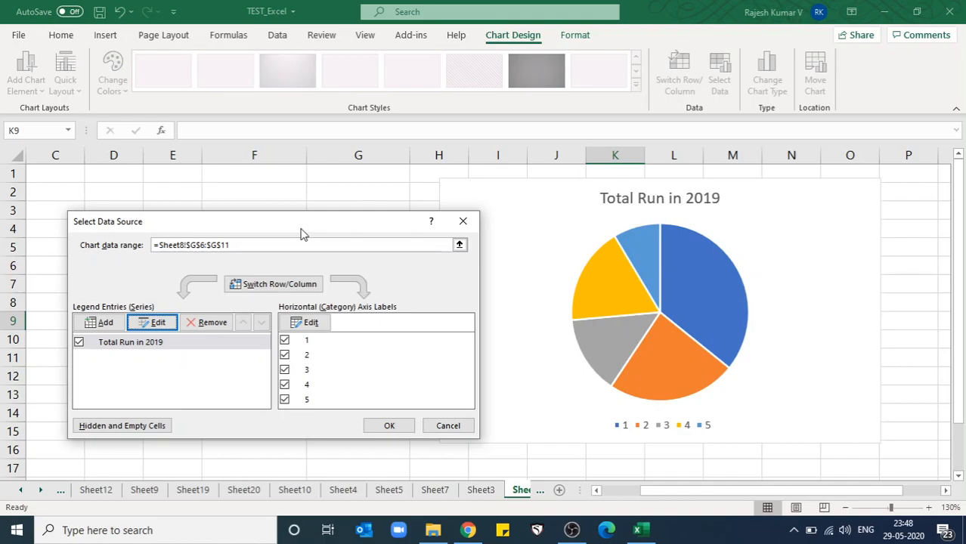
Set the category axis labels to the batsman names in F7:F11 and apply the data source.
{"action": "left_click_drag", "start_coordinate": [300, 235], "coordinate": [641, 126]}
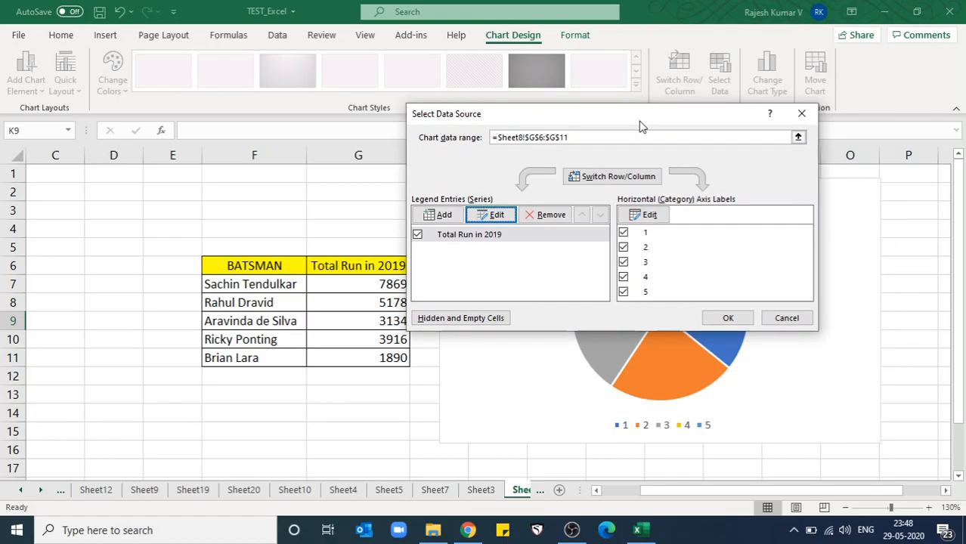
{"action": "left_click", "coordinate": [662, 216]}
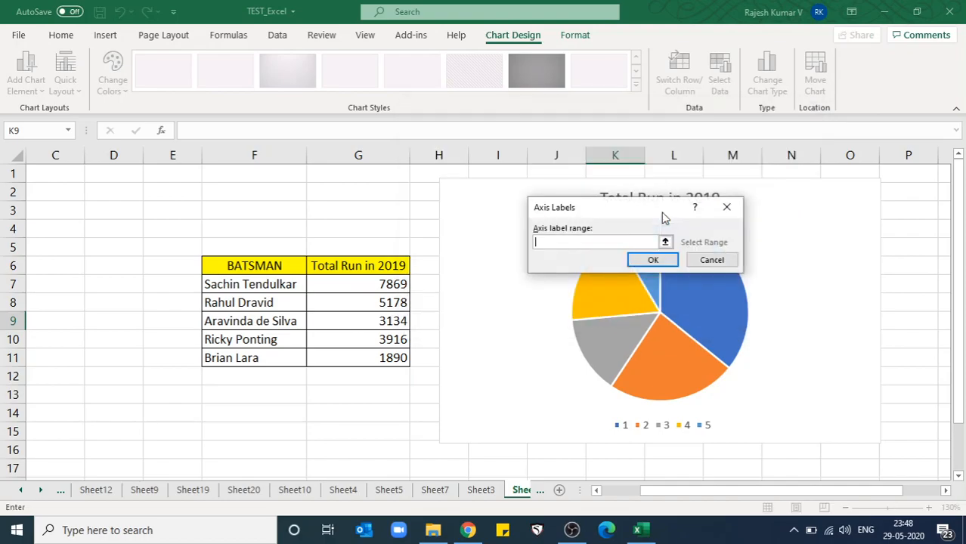
{"action": "left_click", "coordinate": [277, 285]}
{"action": "left_click_drag", "start_coordinate": [277, 284], "coordinate": [278, 357]}
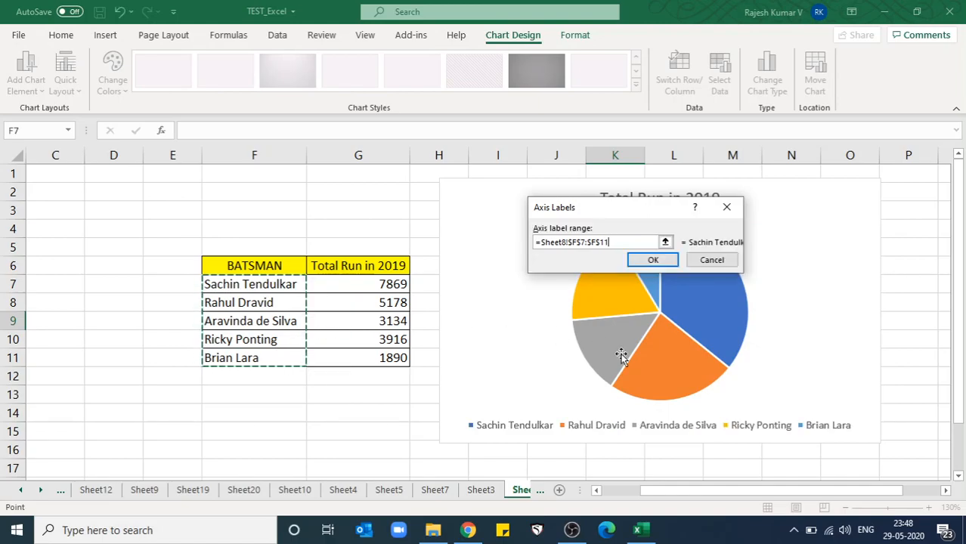
{"action": "left_click", "coordinate": [652, 260]}
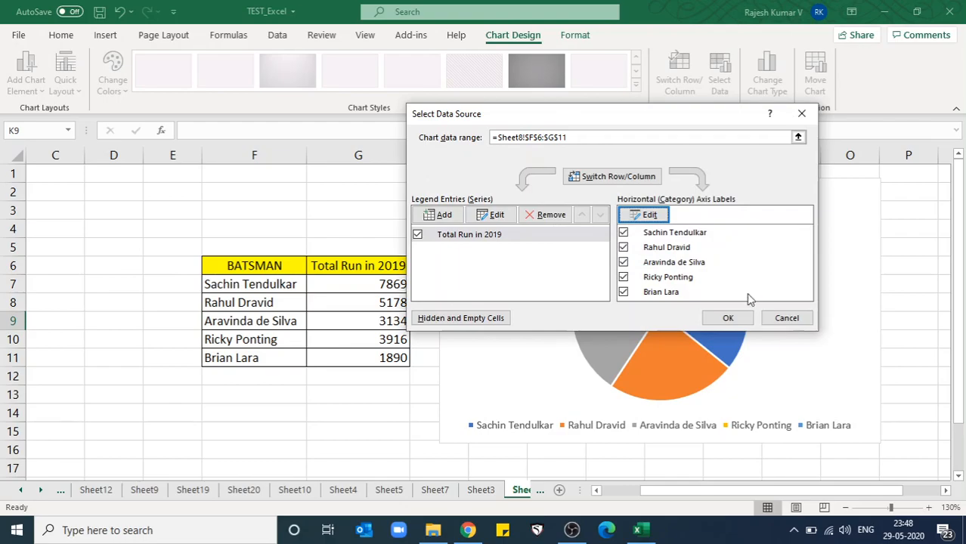
{"action": "left_click", "coordinate": [728, 318]}
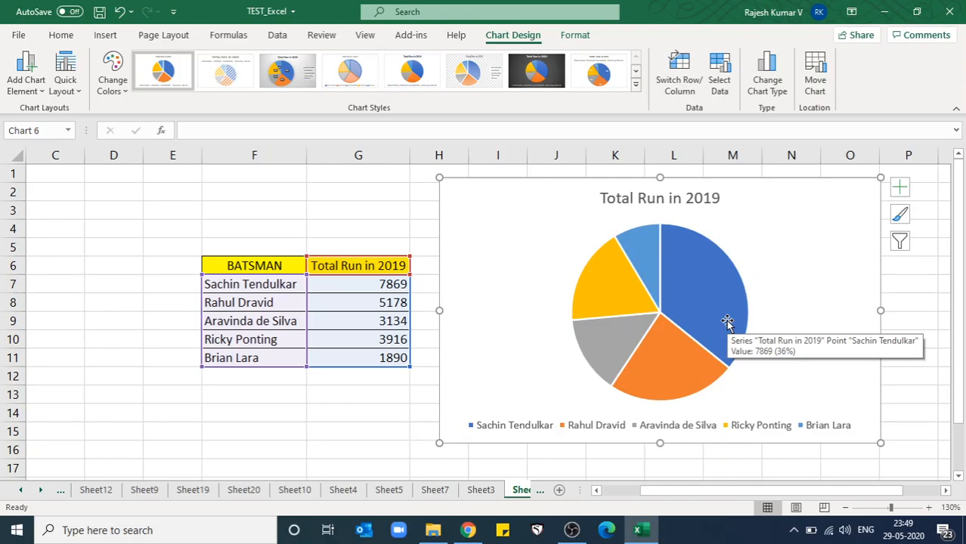
Move the pie chart over the batsman table and add data labels to its slices.
{"action": "left_click_drag", "start_coordinate": [545, 252], "coordinate": [325, 256]}
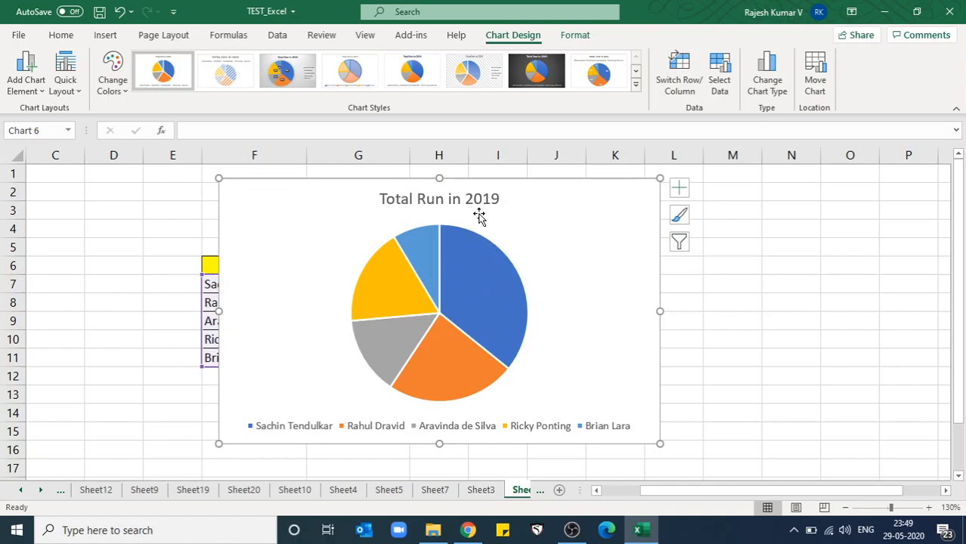
{"action": "mouse_move", "coordinate": [358, 323]}
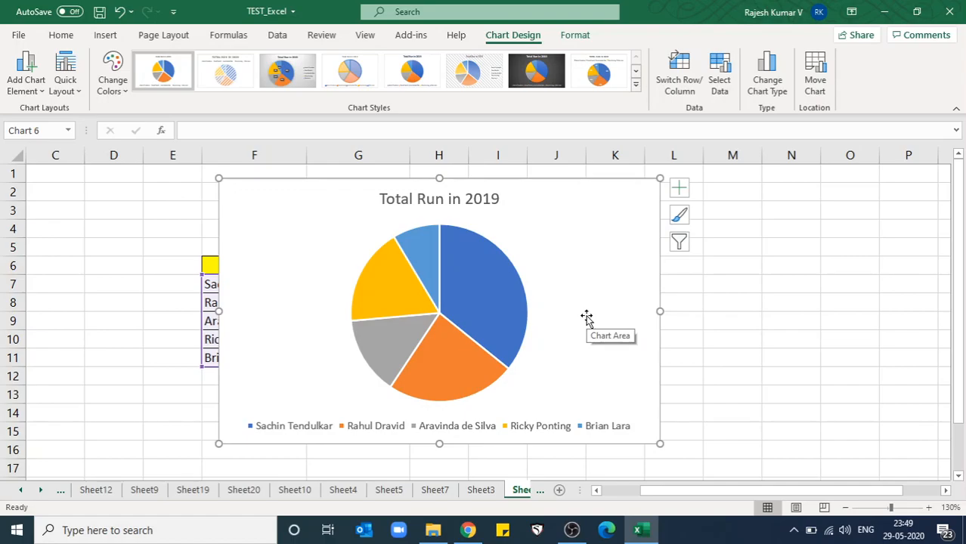
{"action": "left_click", "coordinate": [678, 189]}
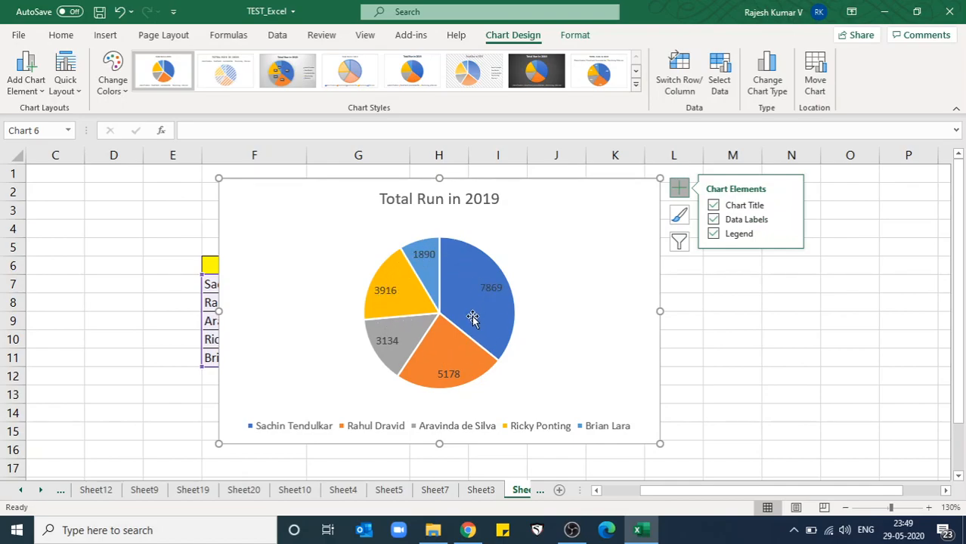
{"action": "mouse_move", "coordinate": [471, 317]}
Apply the gray gradient chart style with a side legend, and reset the data labels to show only the run values.
{"action": "left_click", "coordinate": [280, 83]}
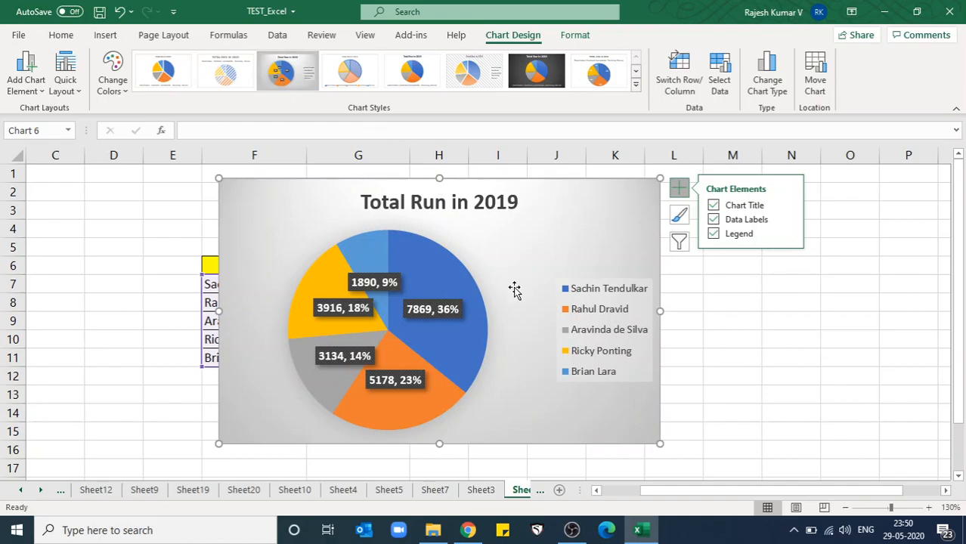
{"action": "left_click", "coordinate": [714, 220]}
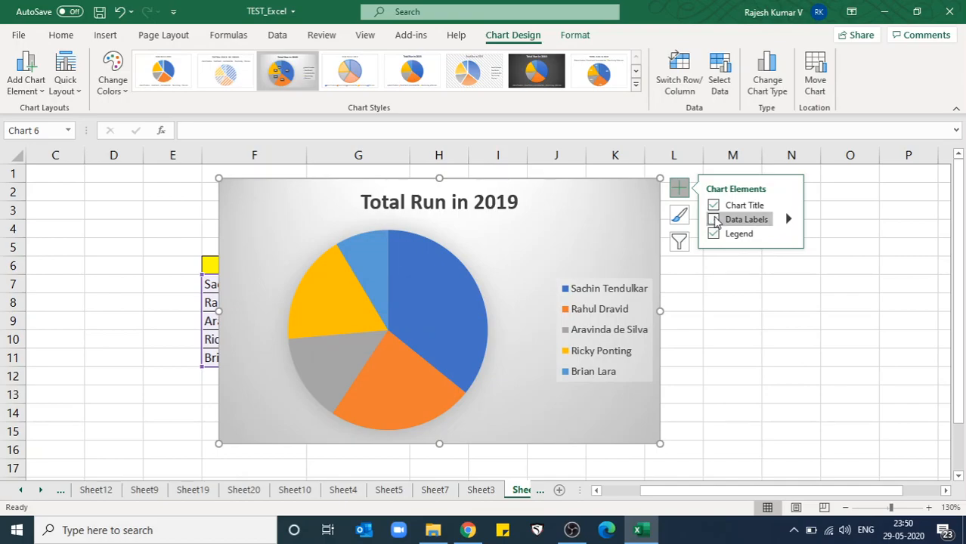
{"action": "left_click", "coordinate": [714, 220]}
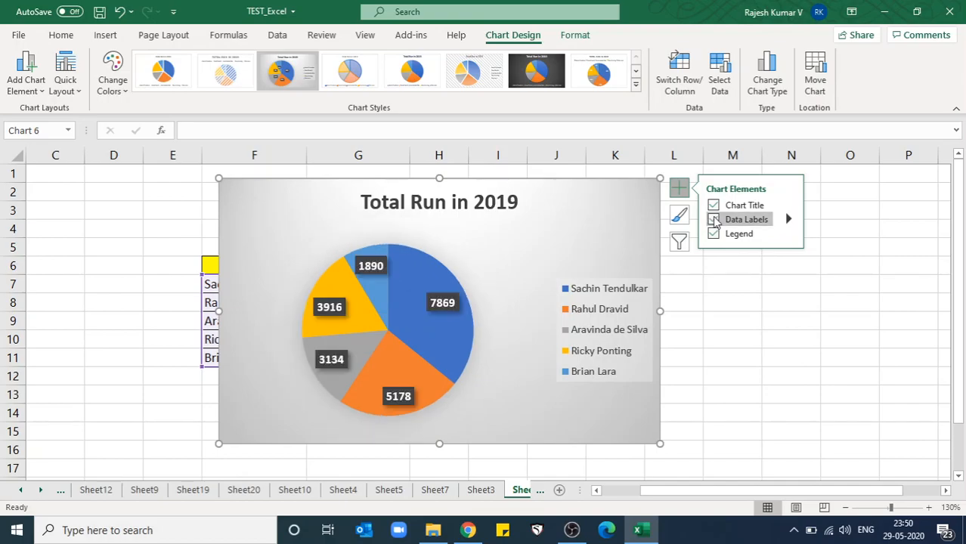
{"action": "left_click", "coordinate": [714, 220]}
{"action": "left_click", "coordinate": [714, 220]}
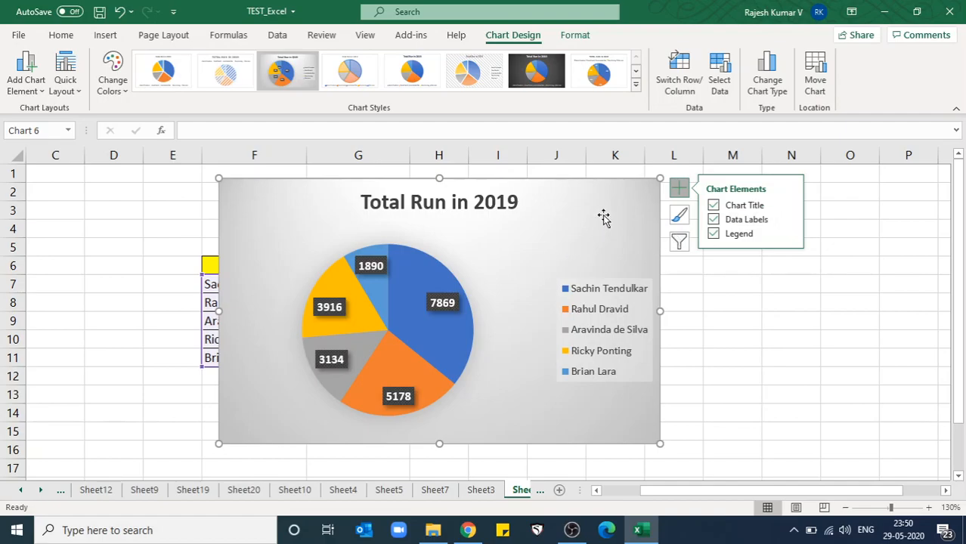
{"action": "left_click", "coordinate": [30, 89]}
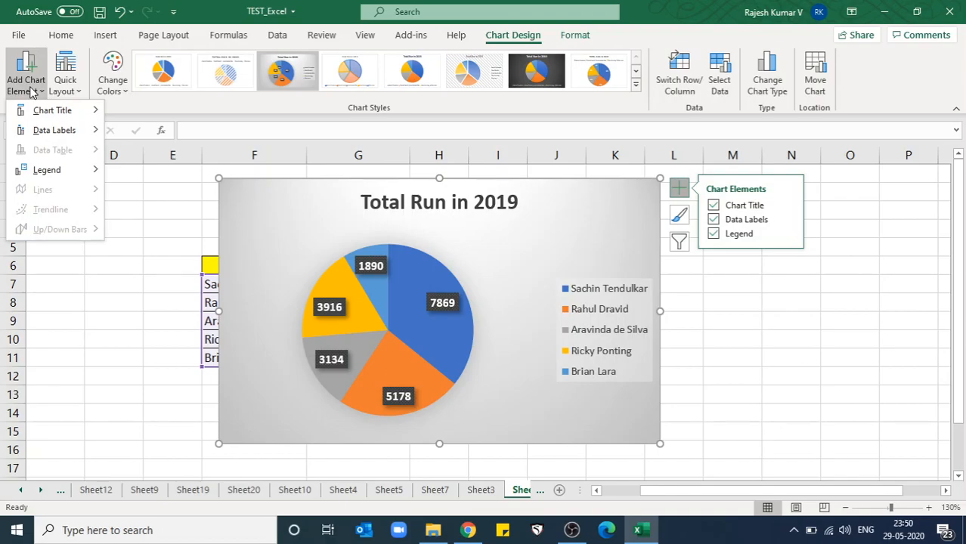
{"action": "mouse_move", "coordinate": [68, 111]}
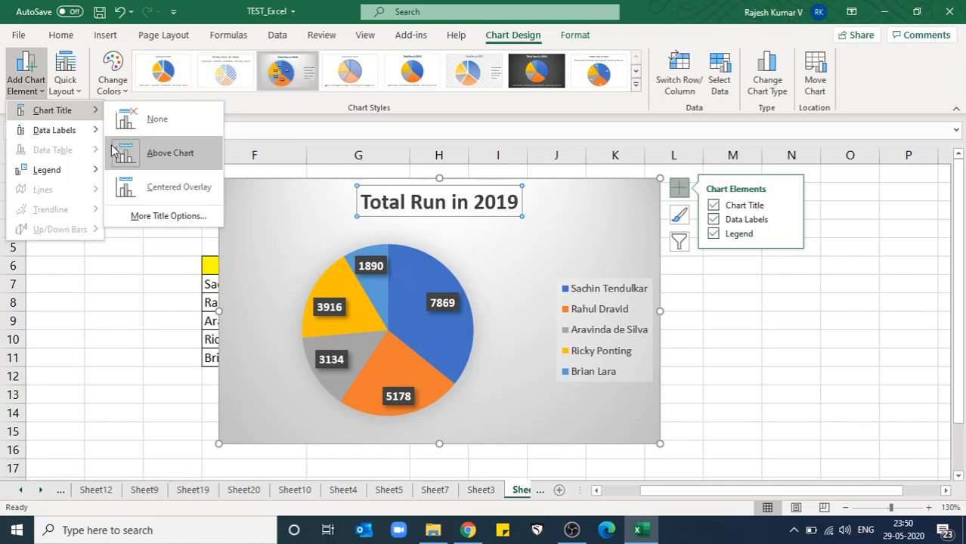
{"action": "mouse_move", "coordinate": [76, 130]}
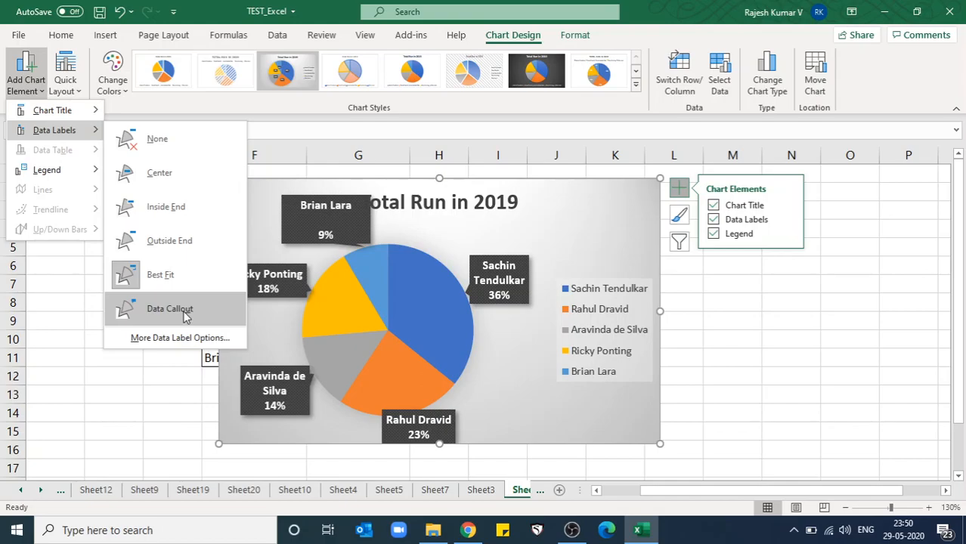
{"action": "left_click", "coordinate": [546, 212]}
Apply the first Colorful palette to the pie chart.
{"action": "left_click", "coordinate": [110, 87]}
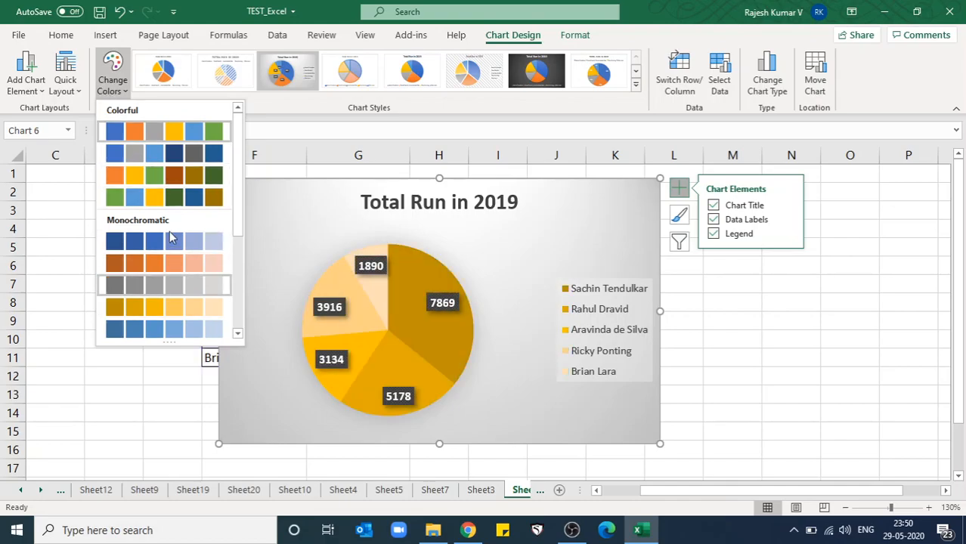
{"action": "left_click", "coordinate": [167, 132]}
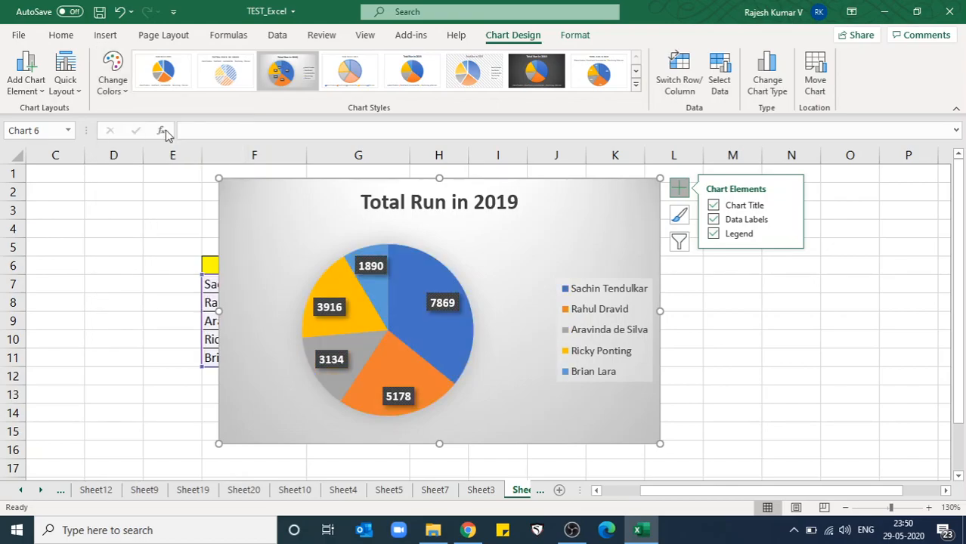
Apply the transparent preset shape style with gold text to the chart area and move the chart to the right, uncovering the batsman table.
{"action": "left_click", "coordinate": [575, 35]}
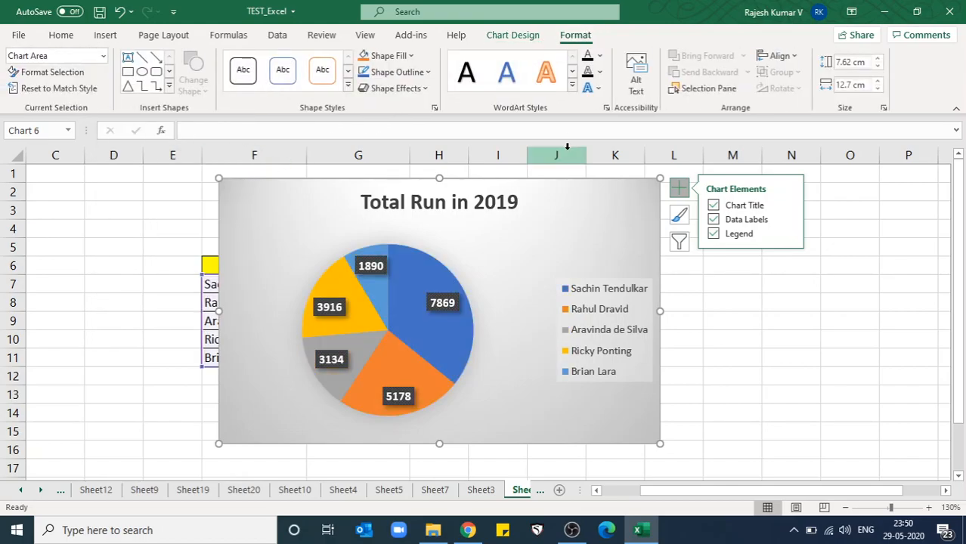
{"action": "left_click", "coordinate": [348, 85]}
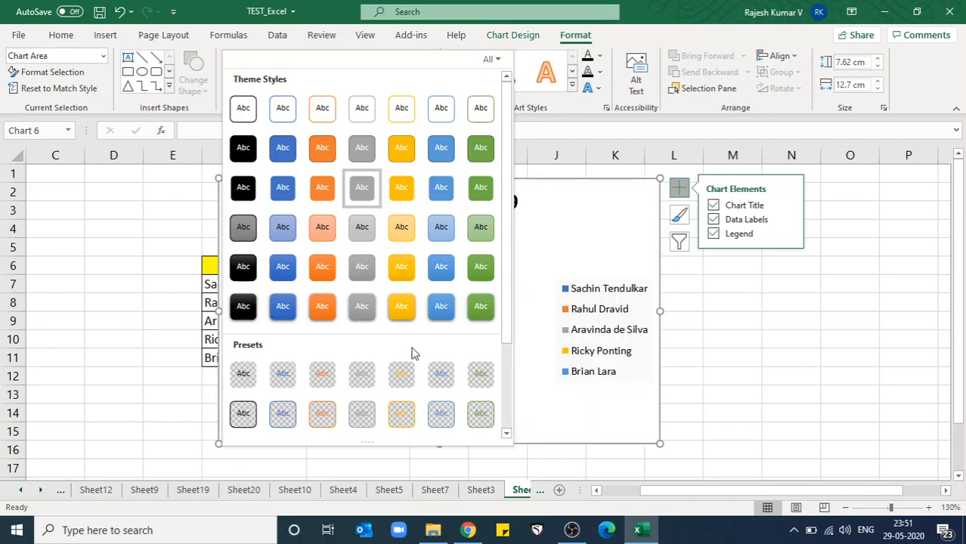
{"action": "left_click", "coordinate": [409, 391]}
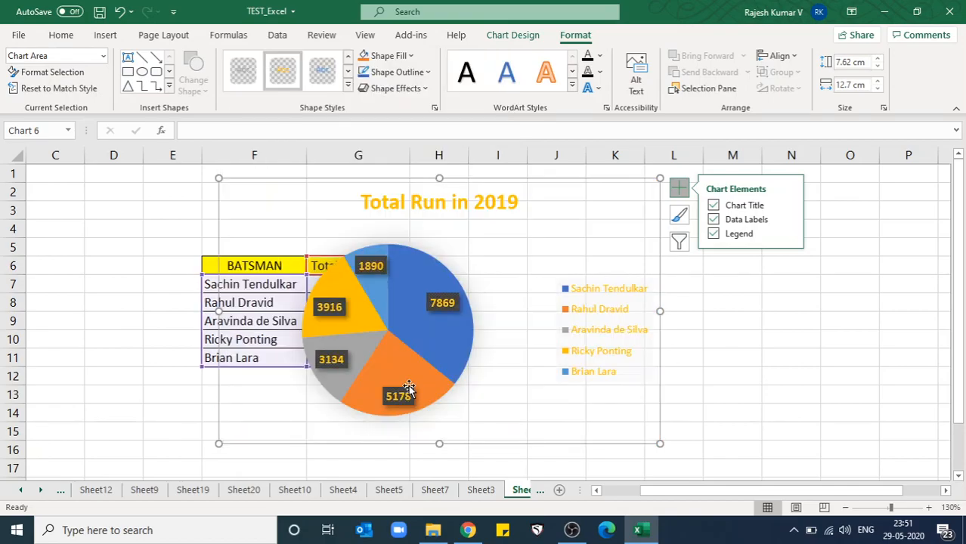
{"action": "left_click_drag", "start_coordinate": [552, 281], "coordinate": [711, 283]}
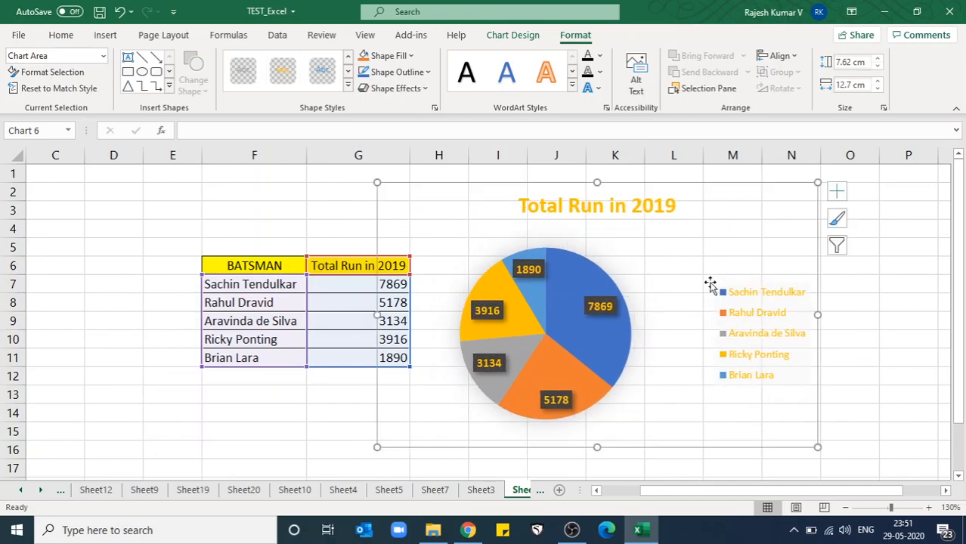
Change the chart area's shape style to the transparent preset with gray text.
{"action": "left_click", "coordinate": [347, 87]}
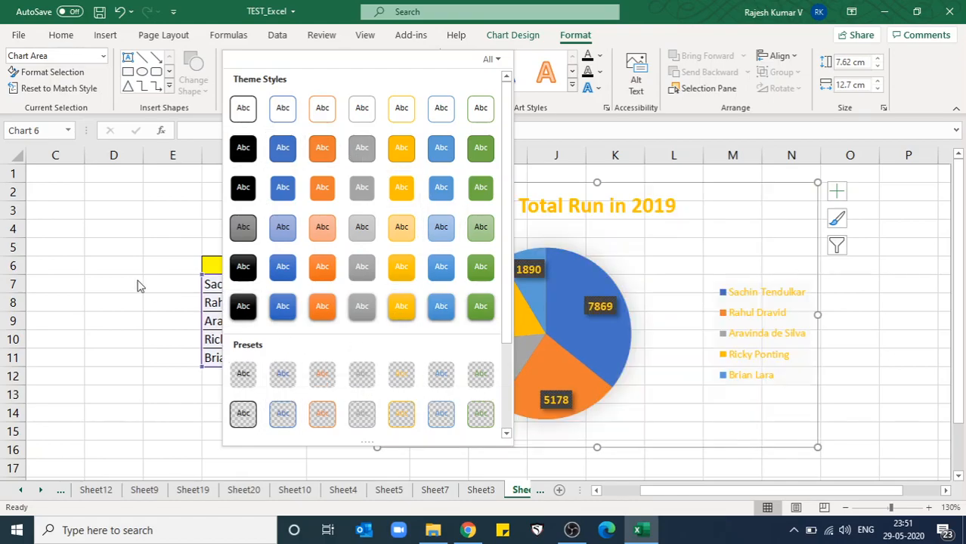
{"action": "left_click", "coordinate": [365, 370]}
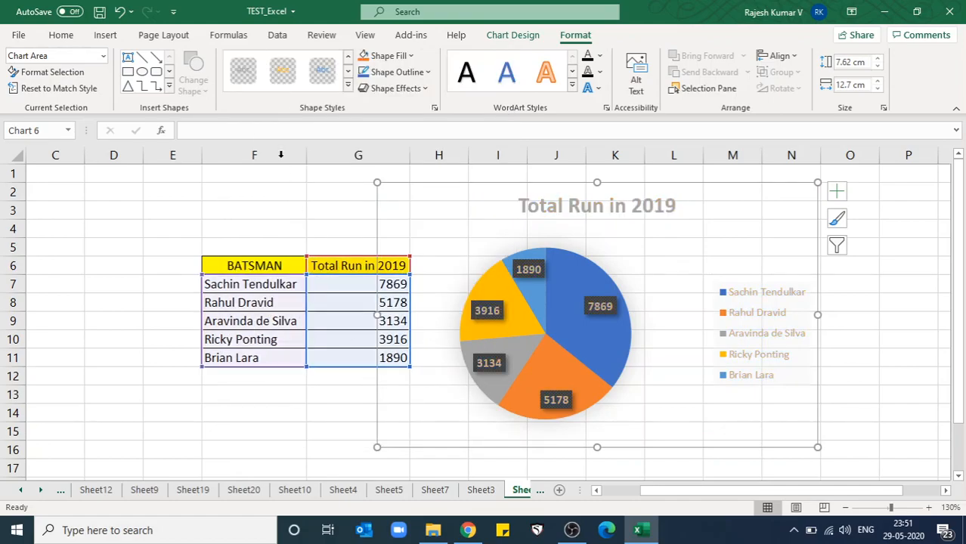
{"action": "left_click", "coordinate": [427, 89]}
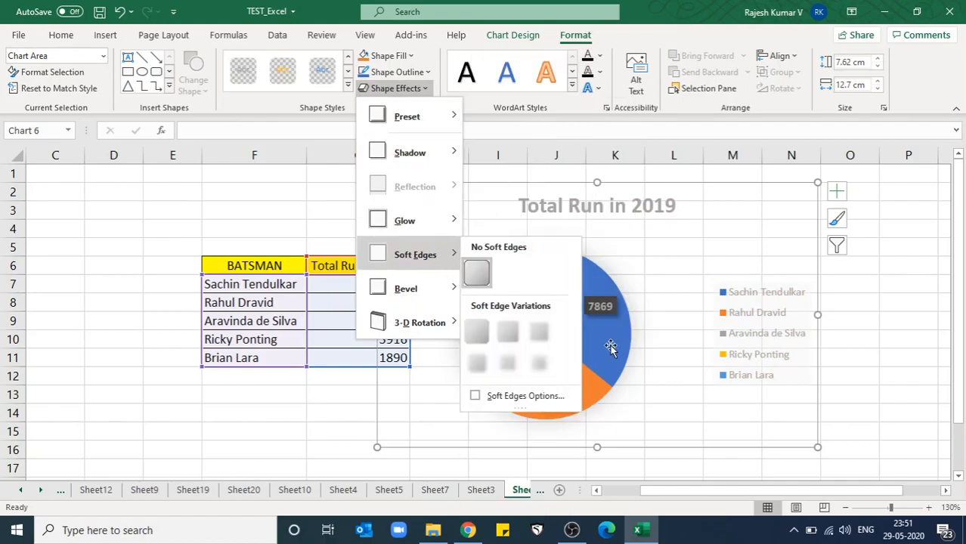
{"action": "left_click", "coordinate": [674, 286]}
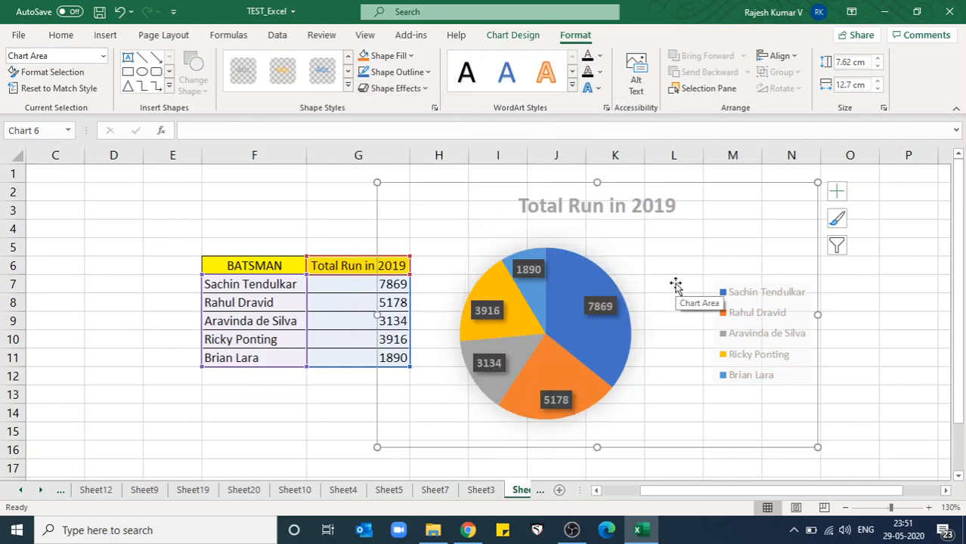